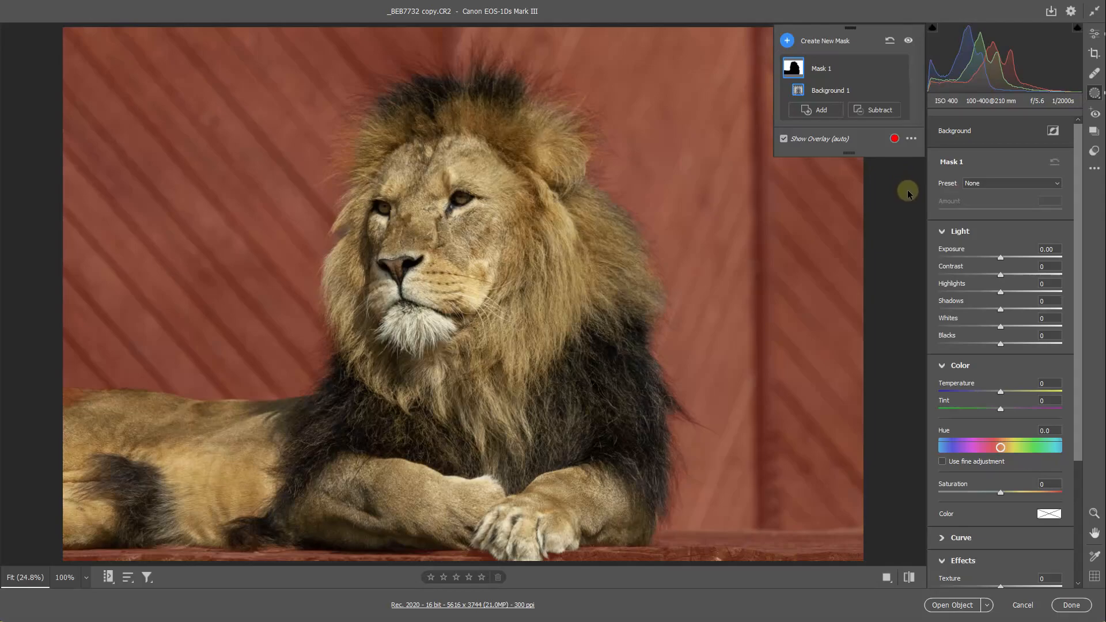
Step: Try darkening the background mask behind the lion with an exposure of -1.25
drag(1001, 260, 983, 264)
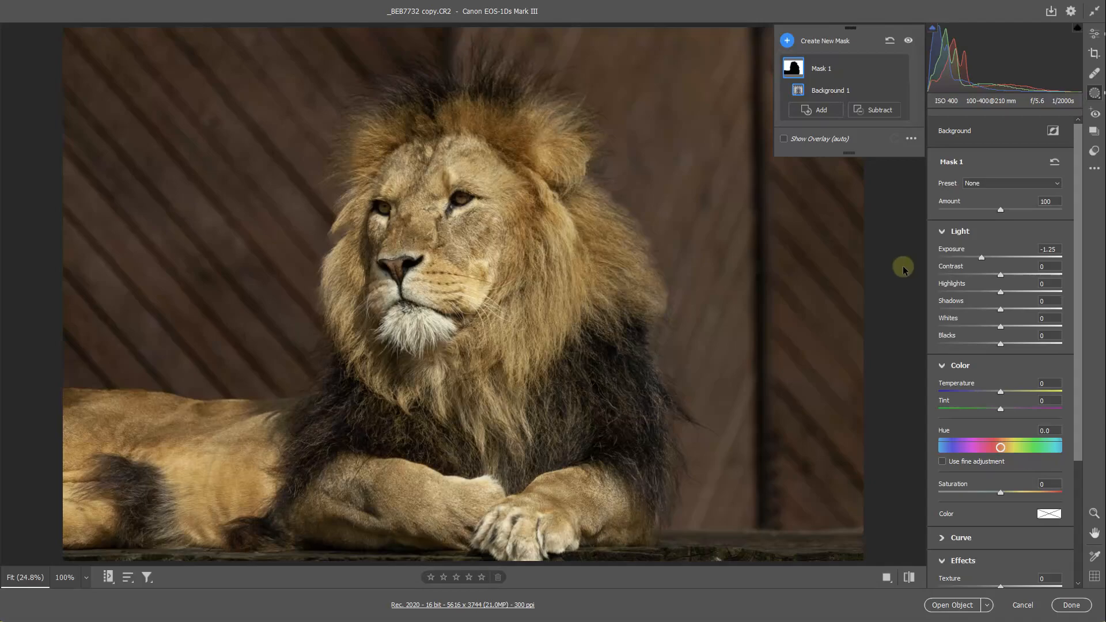
drag(981, 257, 1001, 265)
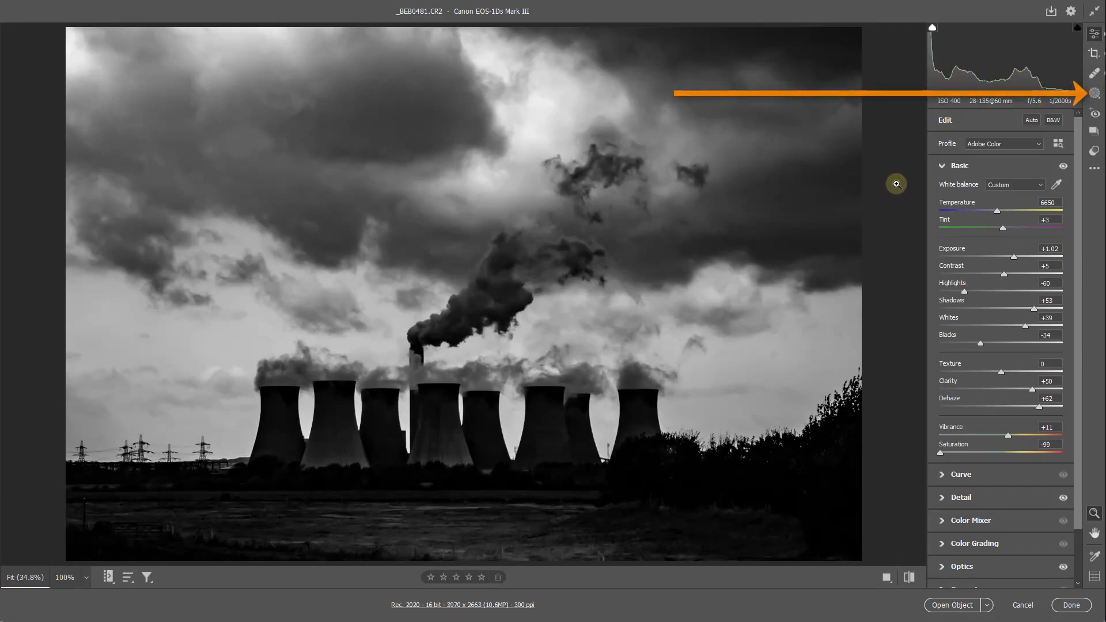
Step: Create a brush mask with brush size 6, highlights at -42 and exposure at -1.70
click(1096, 94)
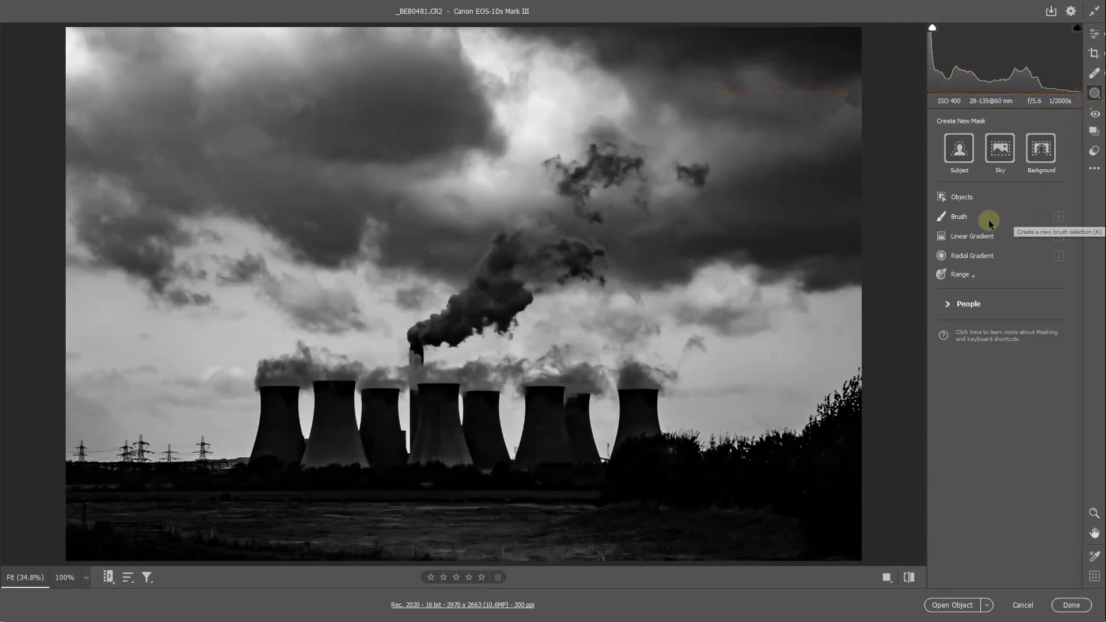
click(951, 219)
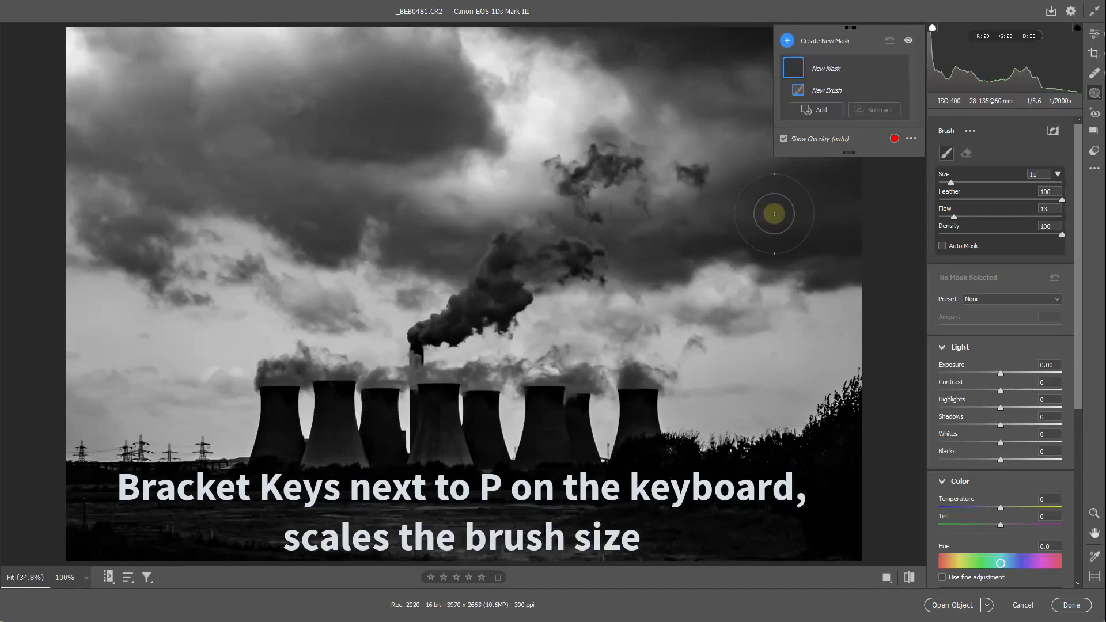
key(bracketleft)
key(bracketleft)
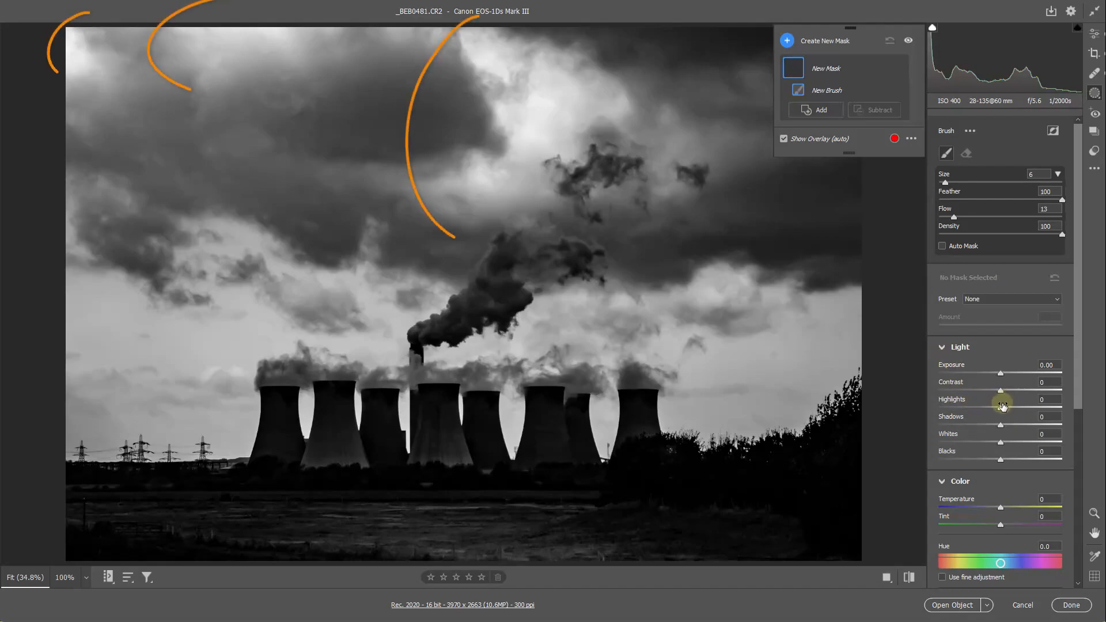
click(974, 408)
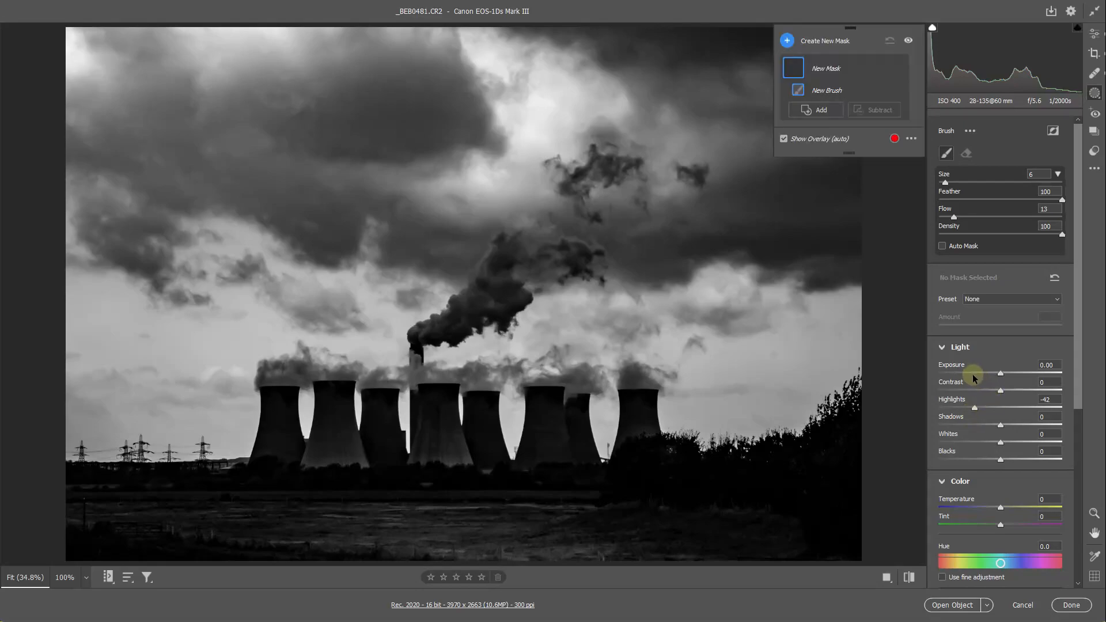
click(975, 376)
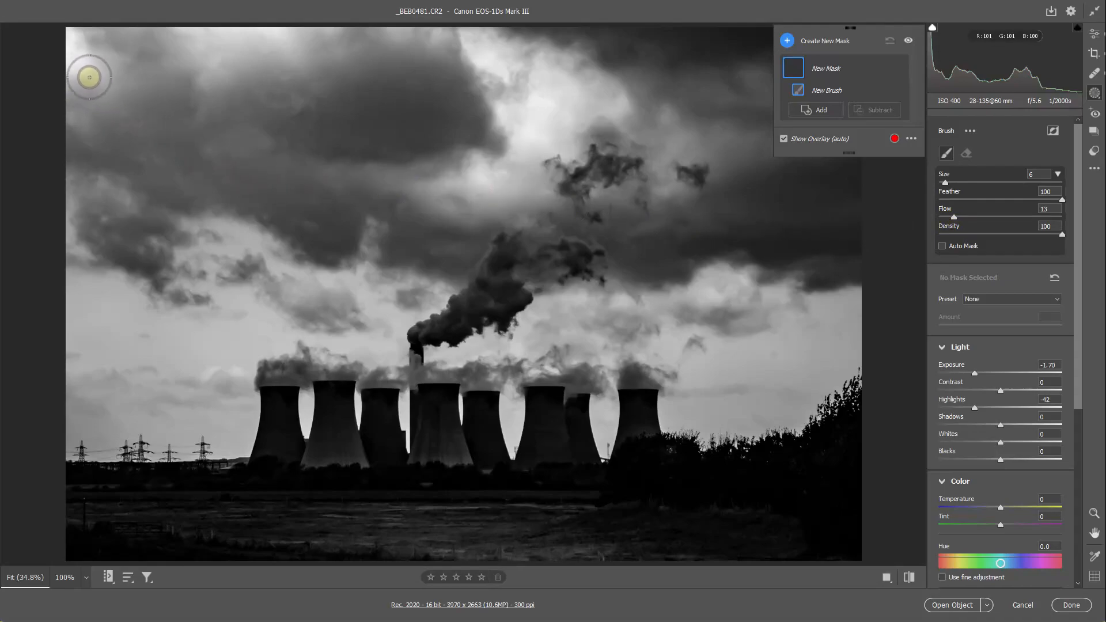
Step: Paint the mask over the bright clouds in the photo's upper-left corner with brush size 4
key(bracketleft)
key(bracketleft)
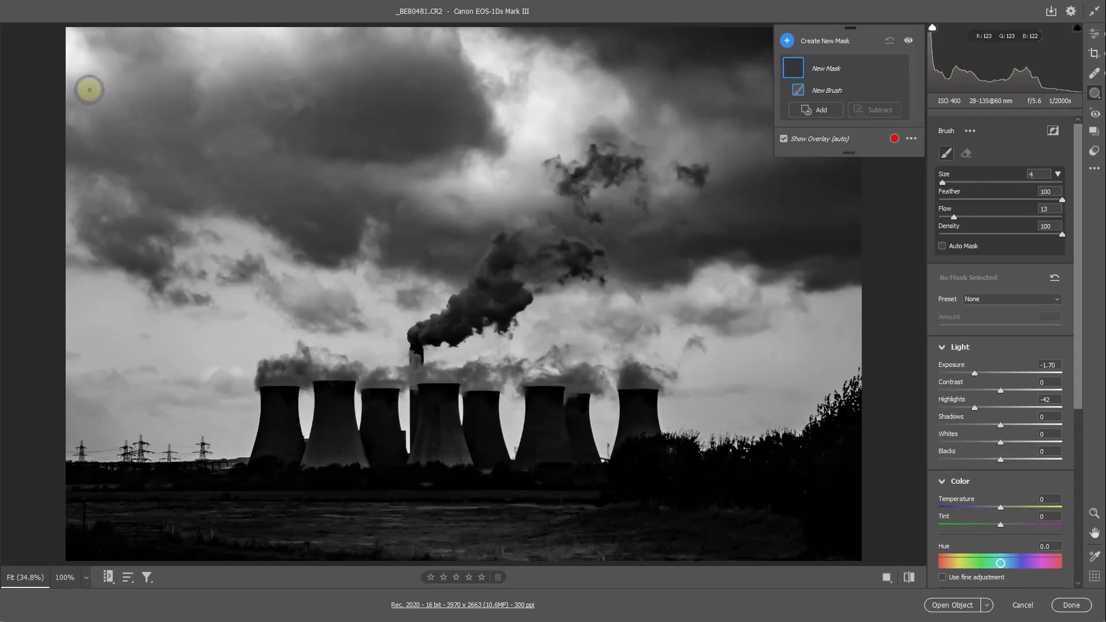
mouse_move(77, 83)
mouse_down()
mouse_move(70, 32)
mouse_move(80, 36)
mouse_move(79, 70)
mouse_move(58, 65)
mouse_move(56, 38)
mouse_move(71, 37)
mouse_move(86, 53)
mouse_move(82, 75)
mouse_move(53, 57)
mouse_move(66, 36)
mouse_move(100, 67)
mouse_move(63, 164)
mouse_up()
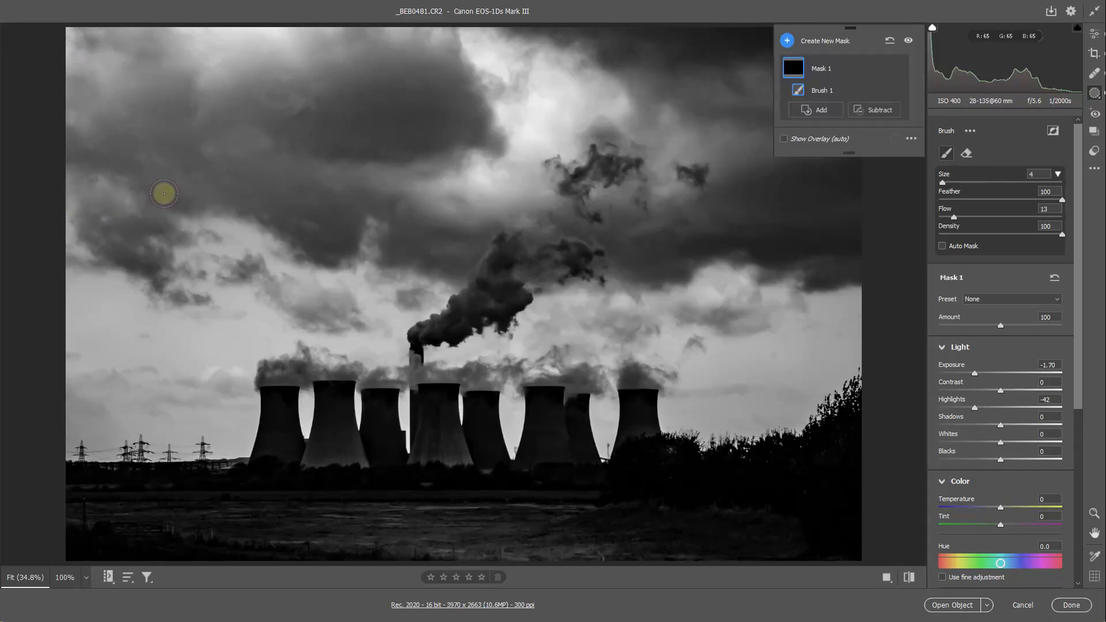
mouse_move(194, 30)
mouse_down()
mouse_move(316, 30)
mouse_move(240, 38)
mouse_move(192, 67)
mouse_move(306, 59)
mouse_move(254, 23)
mouse_move(288, 27)
mouse_move(240, 42)
mouse_move(296, 33)
mouse_move(51, 59)
mouse_move(71, 35)
mouse_move(68, 82)
mouse_up()
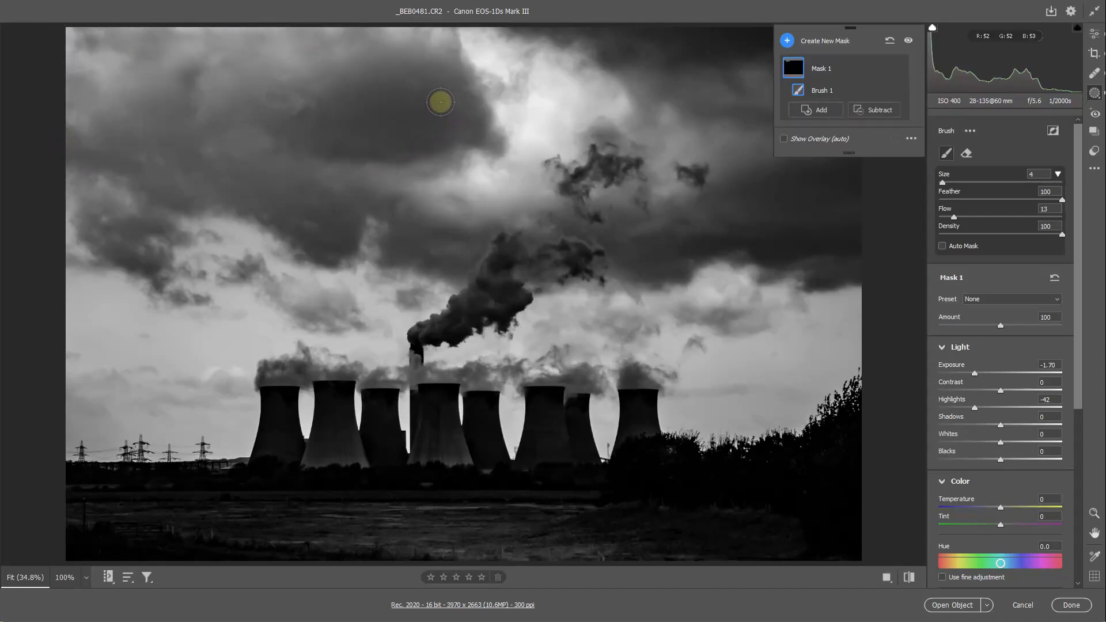
Step: Darken the large bright cloud area above the smoke plume by painting with brush size 6
key(bracketright)
key(bracketright)
mouse_move(473, 47)
mouse_down()
mouse_move(519, 51)
mouse_move(465, 49)
mouse_move(467, 60)
mouse_move(482, 53)
mouse_move(533, 142)
mouse_move(570, 106)
mouse_move(567, 122)
mouse_move(583, 81)
mouse_move(447, 18)
mouse_move(435, 32)
mouse_move(513, 131)
mouse_move(445, 113)
mouse_move(470, 141)
mouse_move(445, 179)
mouse_move(594, 138)
mouse_move(613, 108)
mouse_move(522, 155)
mouse_up()
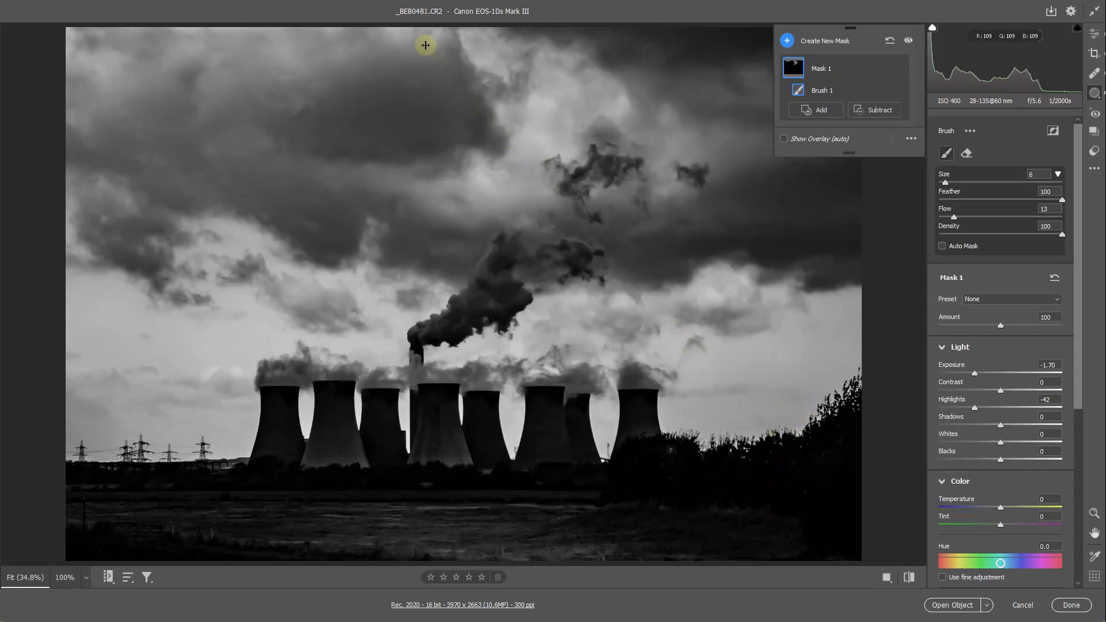
mouse_move(448, 33)
mouse_down()
mouse_move(185, 38)
mouse_move(241, 17)
mouse_move(49, 34)
mouse_move(388, 29)
mouse_move(514, 13)
mouse_move(439, 50)
mouse_move(571, 79)
mouse_move(457, 156)
mouse_move(447, 183)
mouse_move(654, 219)
mouse_up()
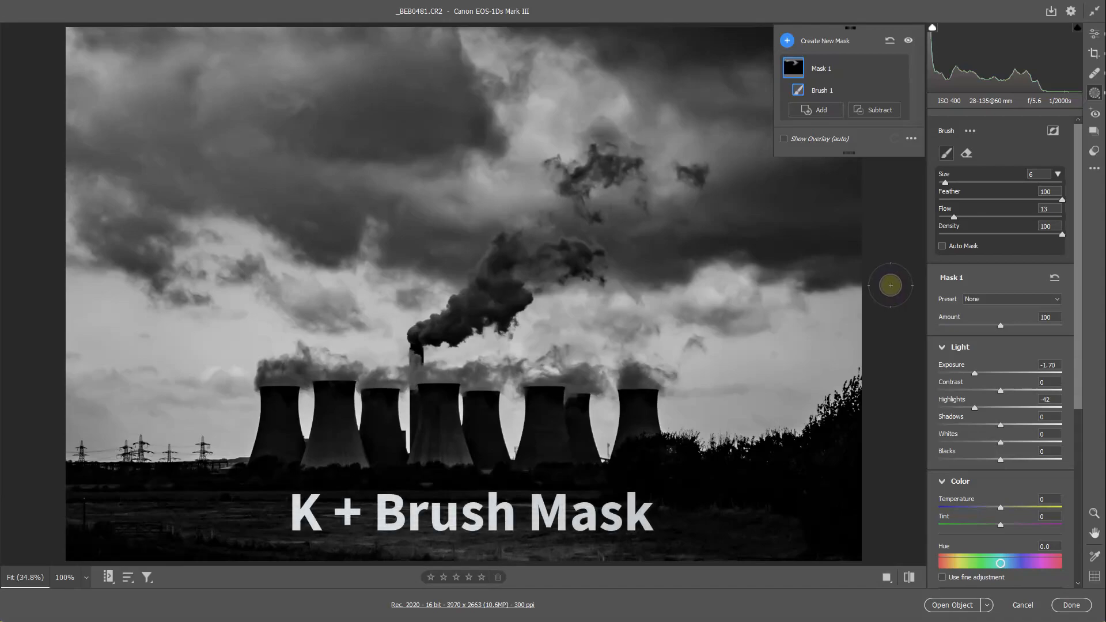
Step: Add a second brush mask with shadows -32 and exposure -1.75, and paint it over the foreground field at brush size 4
key(k)
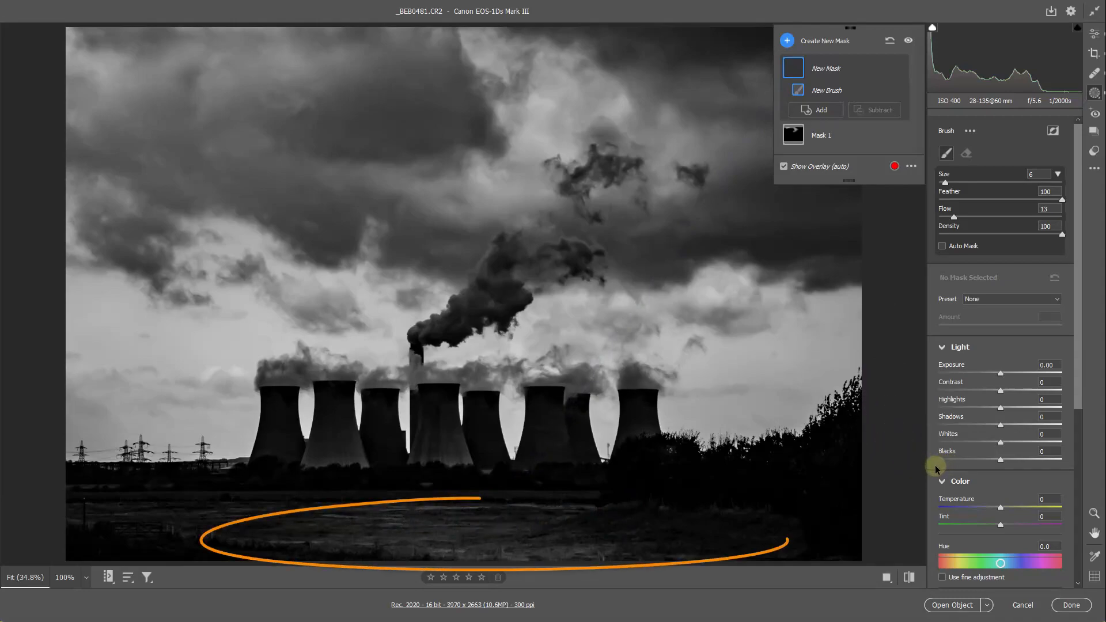
click(981, 425)
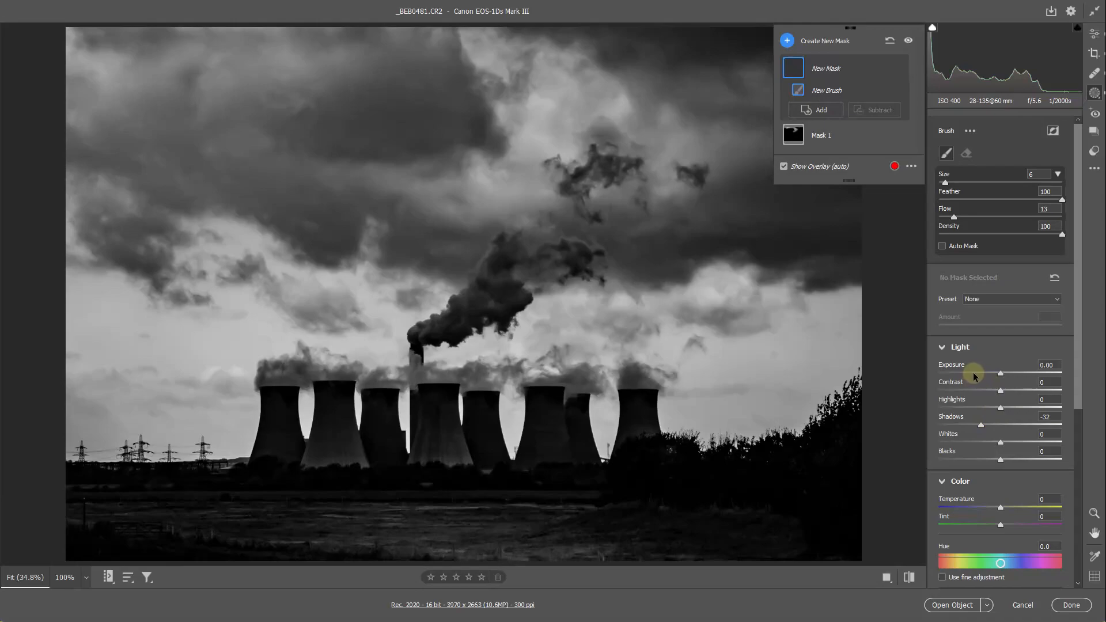
click(973, 374)
drag(974, 375, 974, 375)
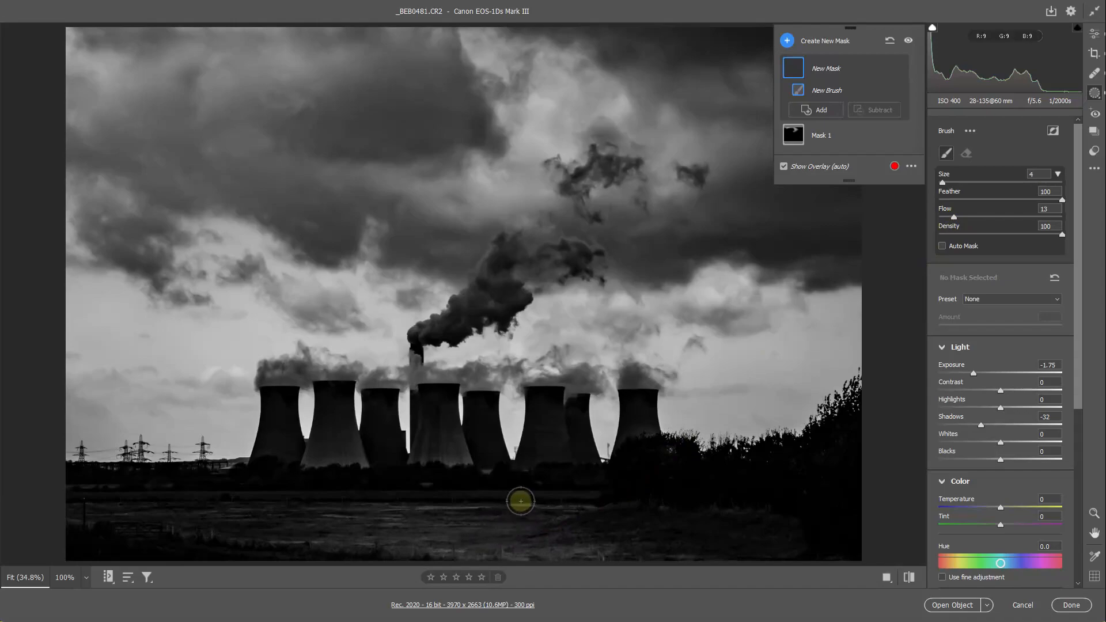
mouse_move(323, 516)
mouse_down()
mouse_move(451, 510)
mouse_move(353, 516)
mouse_move(586, 550)
mouse_move(501, 553)
mouse_up()
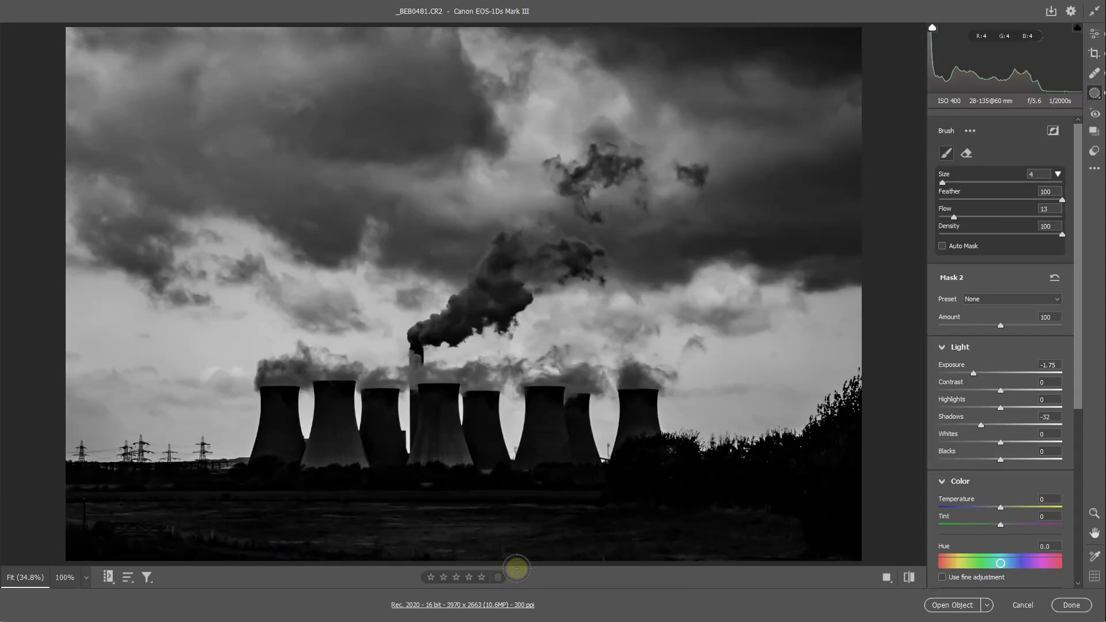
drag(282, 526, 757, 543)
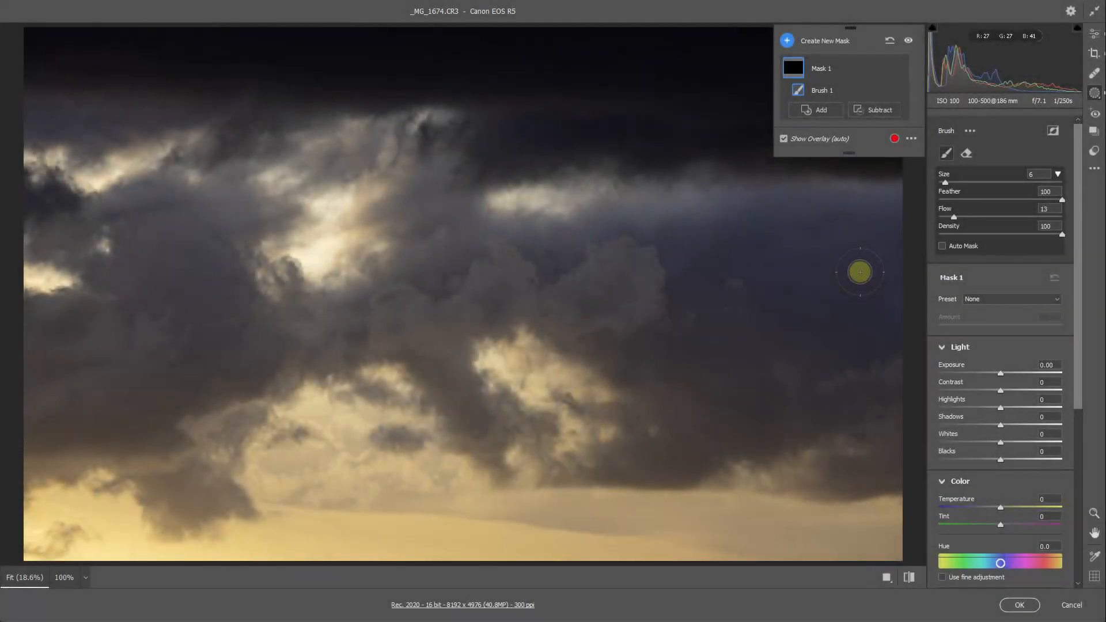
Step: Set highlights to -50 and exposure to -2.15 for the cloudscape's brush mask and paint over the bright cloud patches
click(970, 408)
click(968, 374)
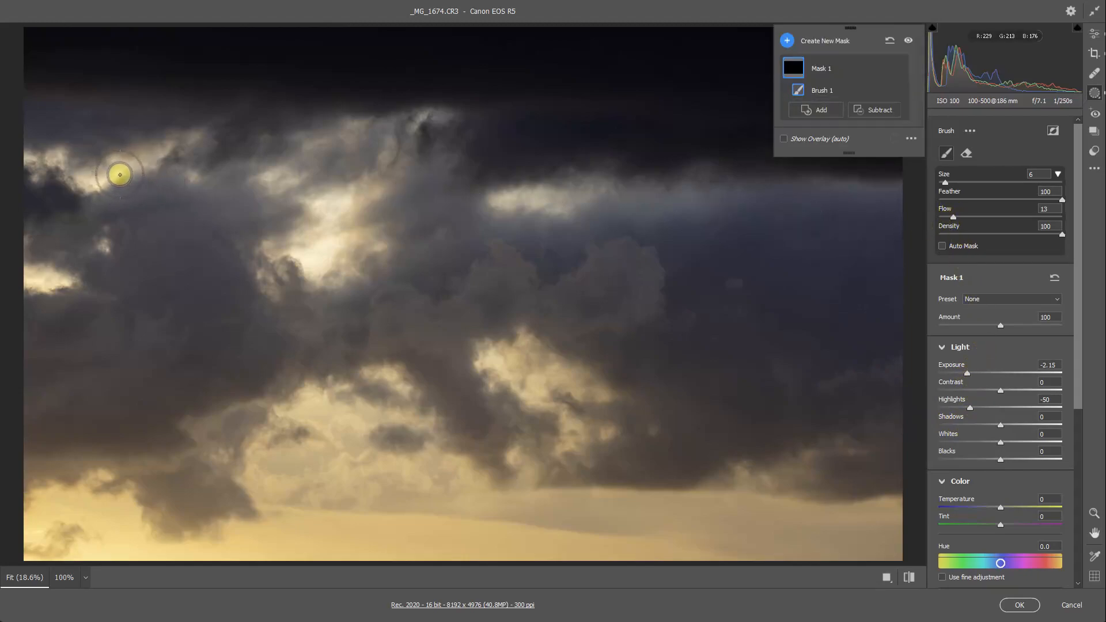
mouse_move(97, 184)
mouse_down()
mouse_move(130, 166)
mouse_move(30, 157)
mouse_move(23, 181)
mouse_move(40, 278)
mouse_move(109, 277)
mouse_up()
mouse_move(390, 121)
mouse_down()
mouse_move(299, 161)
mouse_move(286, 227)
mouse_move(346, 219)
mouse_move(451, 285)
mouse_up()
mouse_move(498, 377)
mouse_down()
mouse_move(512, 388)
mouse_move(382, 432)
mouse_up()
mouse_move(285, 297)
mouse_down()
mouse_move(322, 287)
mouse_move(328, 203)
mouse_move(217, 181)
mouse_move(218, 165)
mouse_move(177, 147)
mouse_move(34, 154)
mouse_move(66, 334)
mouse_up()
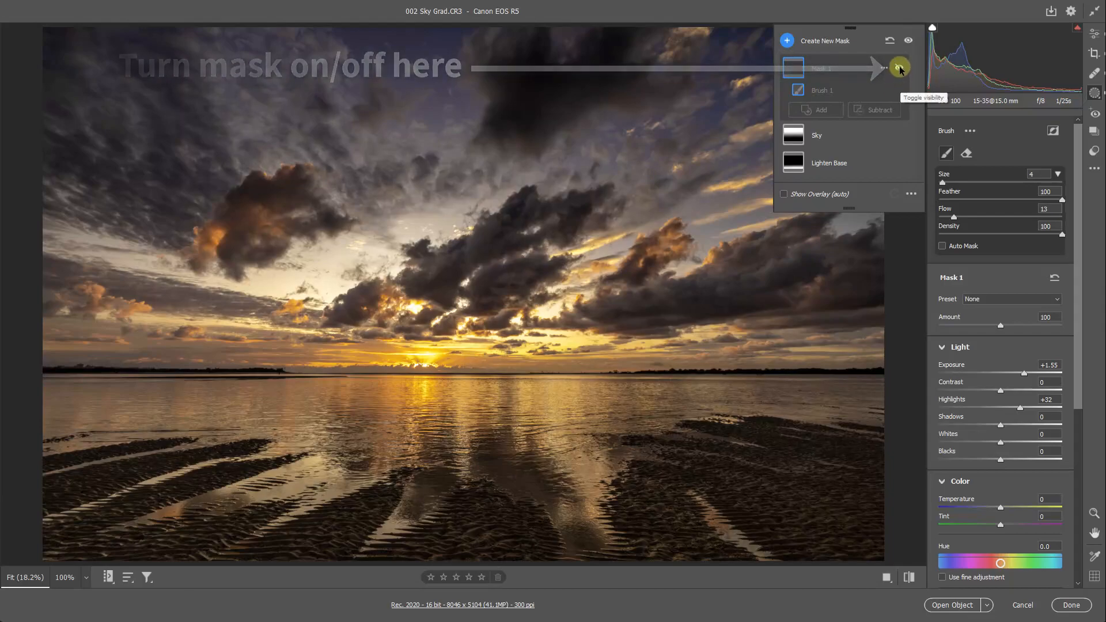
Step: Toggle the visibility of Mask 1 on the sunset beach photo to compare the image with and without its brushwork
click(899, 69)
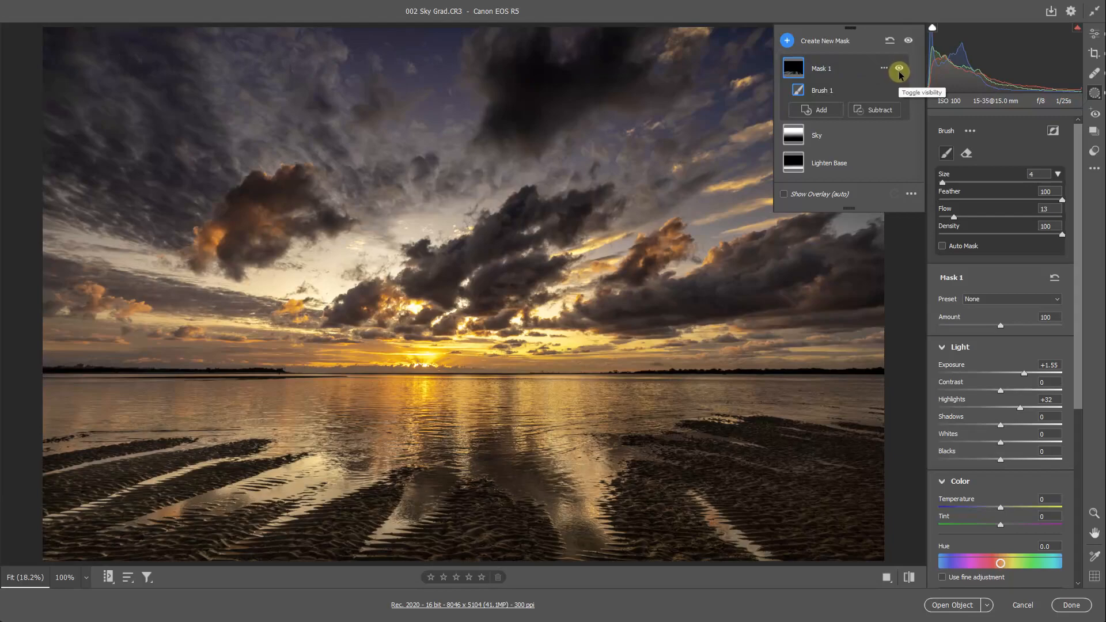
click(900, 69)
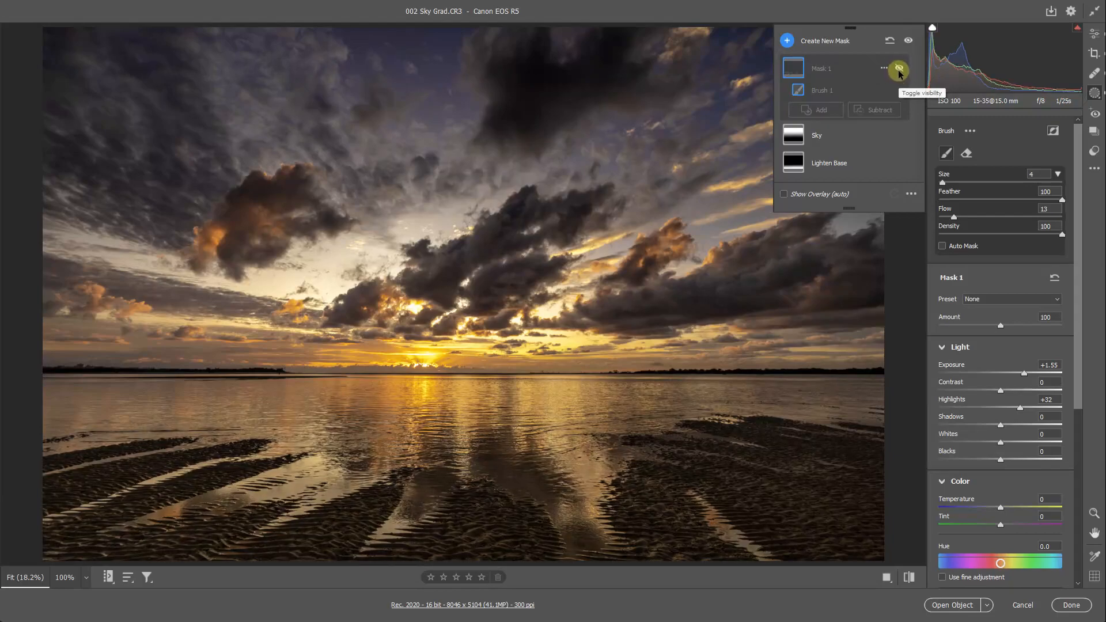
click(900, 70)
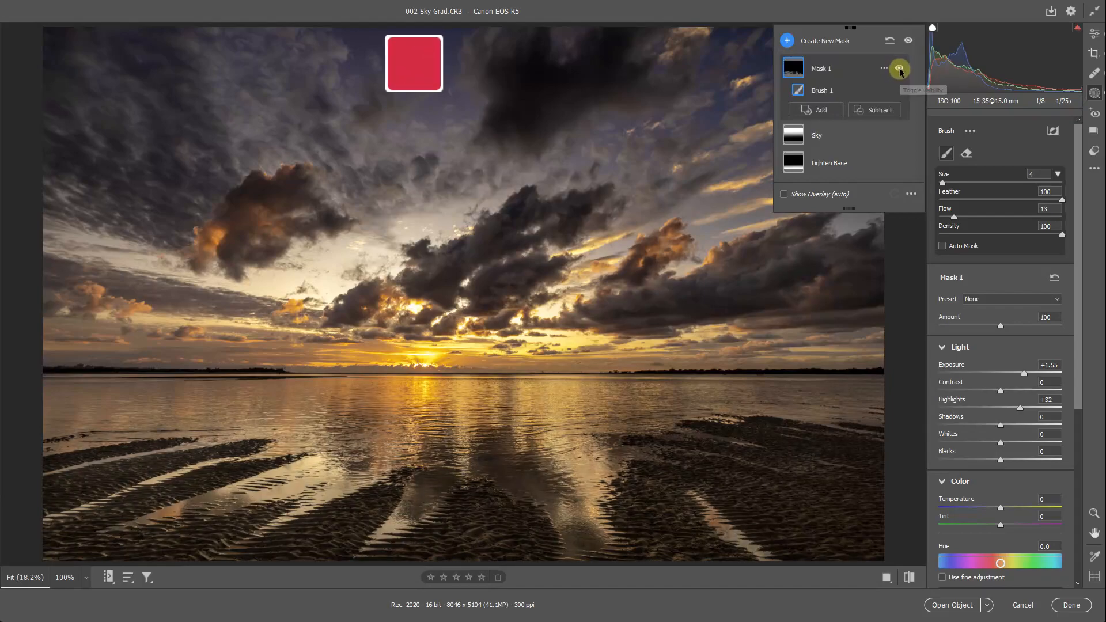
click(899, 70)
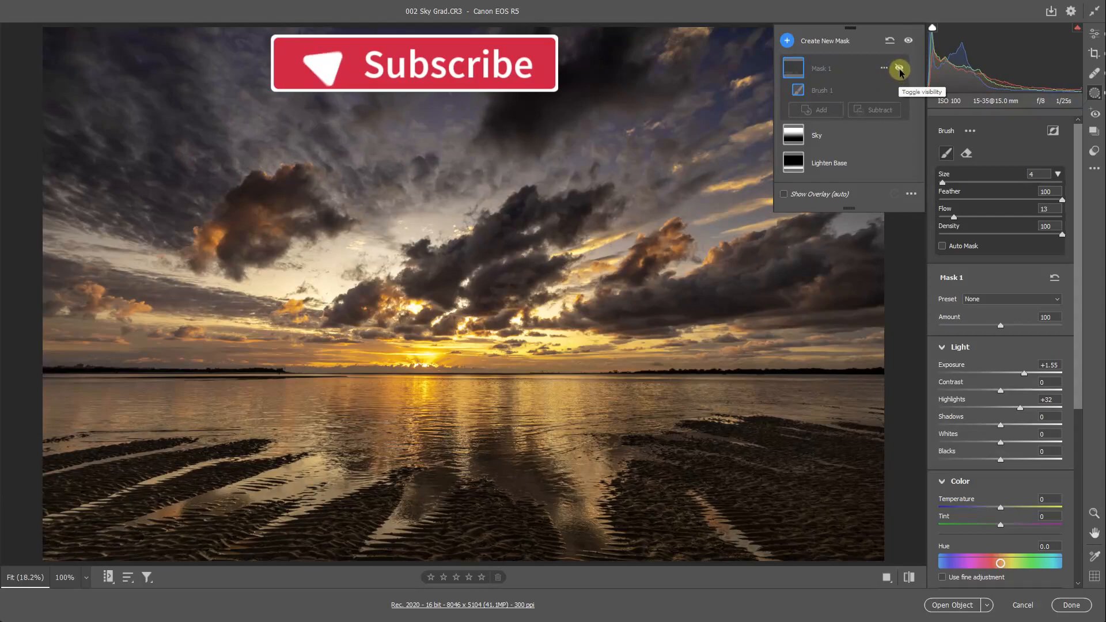
click(900, 71)
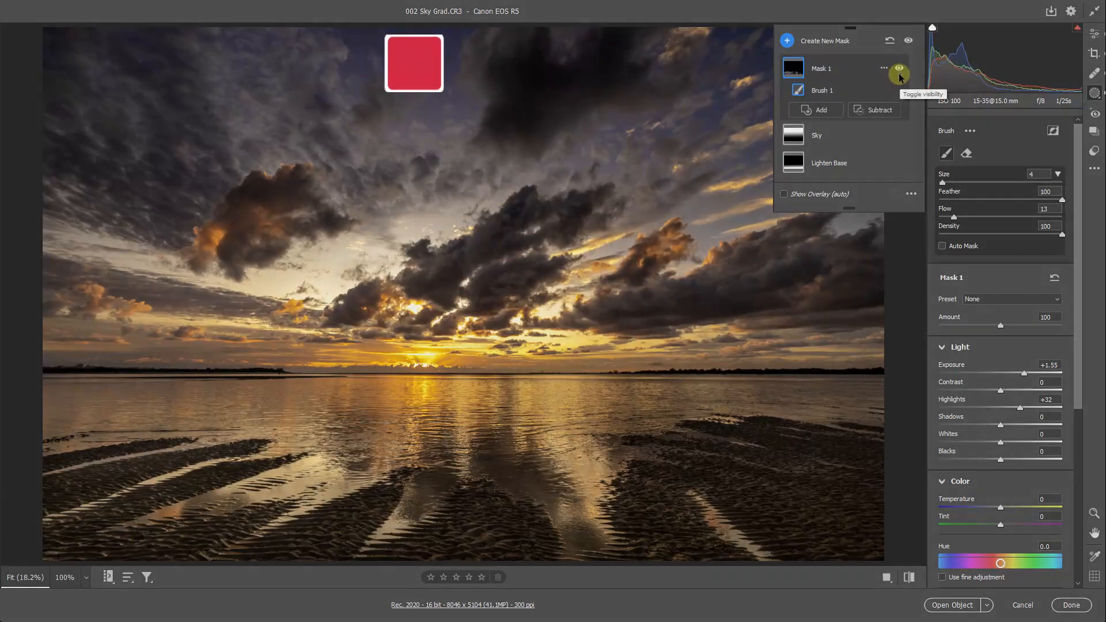